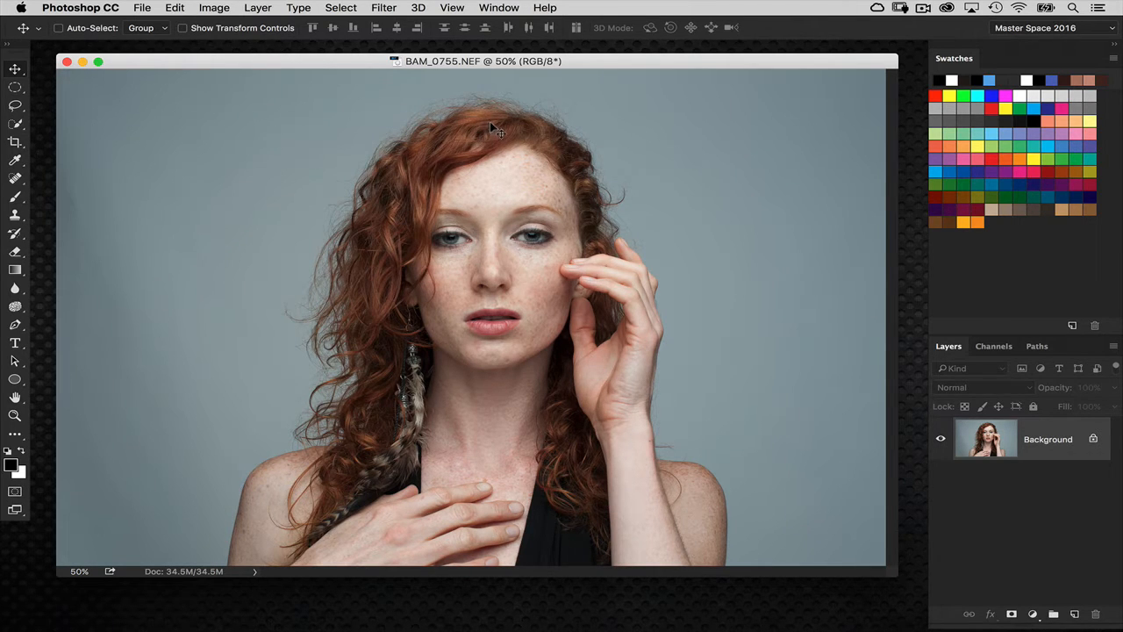
# Choose the Quick Selection tool and enlarge its brush to 200 pixels.
pyautogui.click(15, 123)
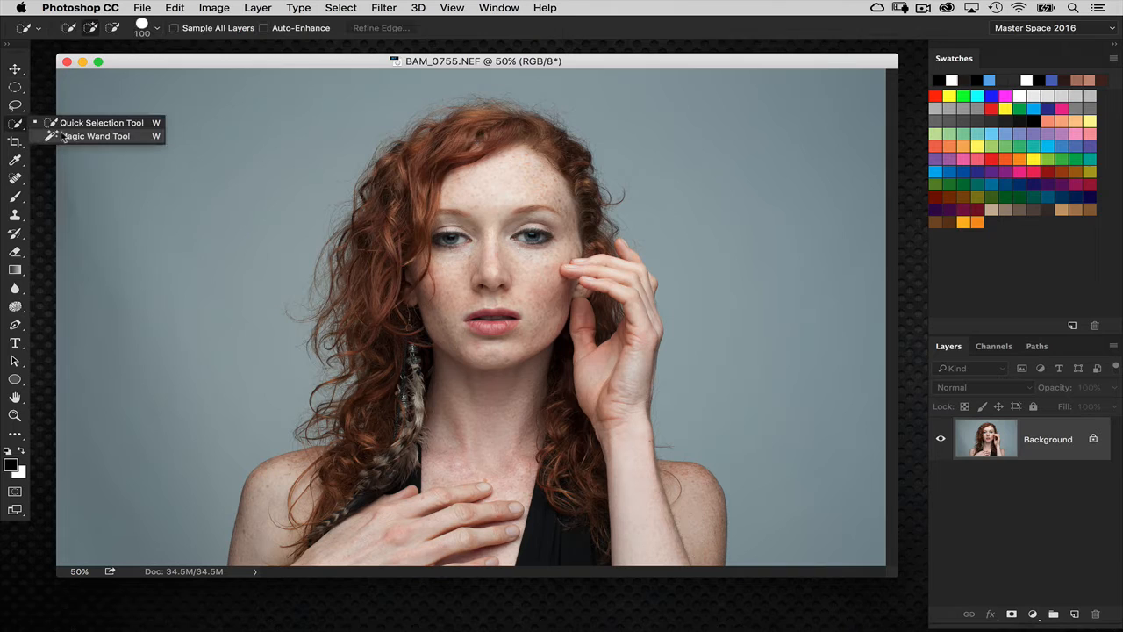
pyautogui.click(146, 126)
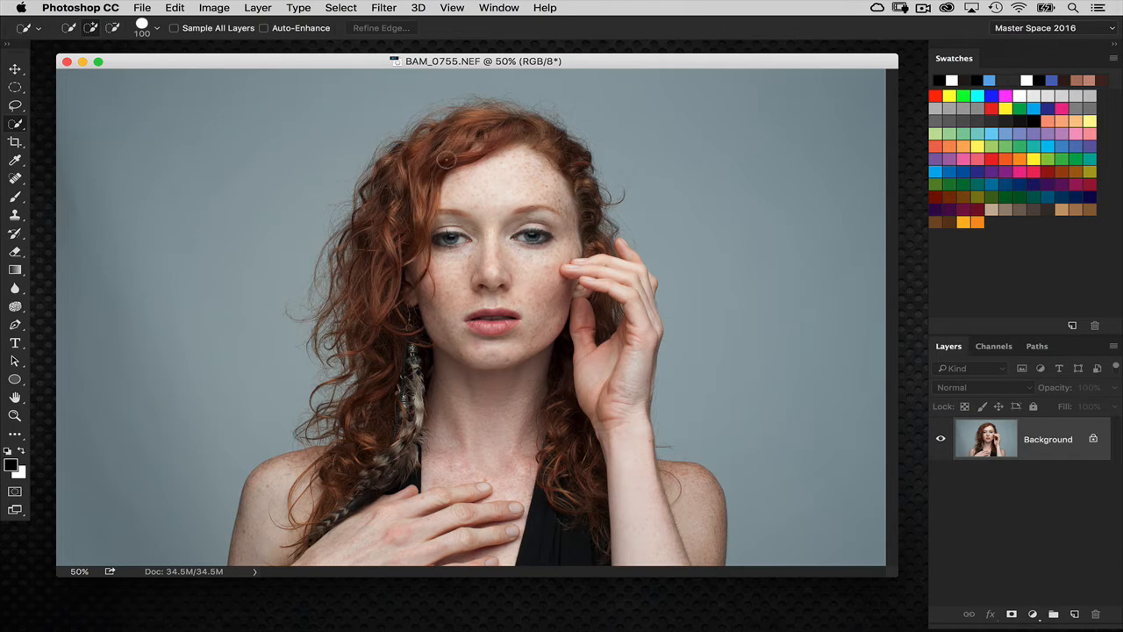
pyautogui.press(']')
pyautogui.press(']')
pyautogui.press(']')
pyautogui.press(']')
pyautogui.moveTo(513, 144)
pyautogui.mouseDown()
pyautogui.moveTo(460, 163)
pyautogui.moveTo(404, 263)
pyautogui.moveTo(375, 376)
pyautogui.moveTo(386, 430)
pyautogui.moveTo(351, 478)
pyautogui.moveTo(300, 491)
pyautogui.moveTo(313, 545)
pyautogui.mouseUp()
pyautogui.moveTo(365, 507)
pyautogui.mouseDown()
pyautogui.moveTo(581, 539)
pyautogui.moveTo(613, 526)
pyautogui.moveTo(593, 456)
pyautogui.moveTo(620, 313)
pyautogui.mouseUp()
pyautogui.moveTo(612, 263)
pyautogui.mouseDown()
pyautogui.moveTo(581, 188)
pyautogui.moveTo(512, 132)
pyautogui.moveTo(429, 134)
pyautogui.moveTo(408, 144)
pyautogui.moveTo(364, 221)
pyautogui.moveTo(330, 321)
pyautogui.moveTo(338, 379)
pyautogui.mouseUp()
pyautogui.press('super+d')
# Quick-select the plain blue-grey backdrop around the woman and invert the selection to select her instead.
pyautogui.moveTo(805, 481)
pyautogui.mouseDown()
pyautogui.moveTo(790, 326)
pyautogui.moveTo(762, 317)
pyautogui.moveTo(781, 307)
pyautogui.moveTo(784, 172)
pyautogui.moveTo(505, 72)
pyautogui.moveTo(290, 175)
pyautogui.moveTo(224, 412)
pyautogui.moveTo(250, 382)
pyautogui.mouseUp()
pyautogui.click(339, 8)
pyautogui.click(353, 64)
# Open Refine Edge for the selection and enlarge the Refine Radius brush to 150, keeping the On Layers view.
pyautogui.click(382, 29)
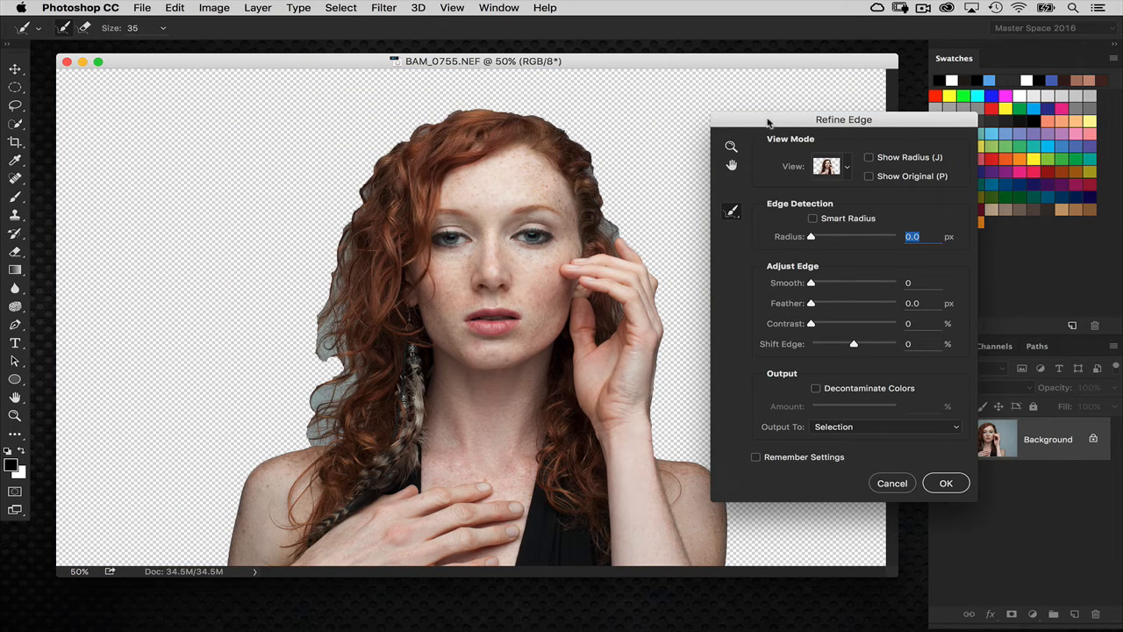
pyautogui.moveTo(769, 122); pyautogui.dragTo(776, 124)
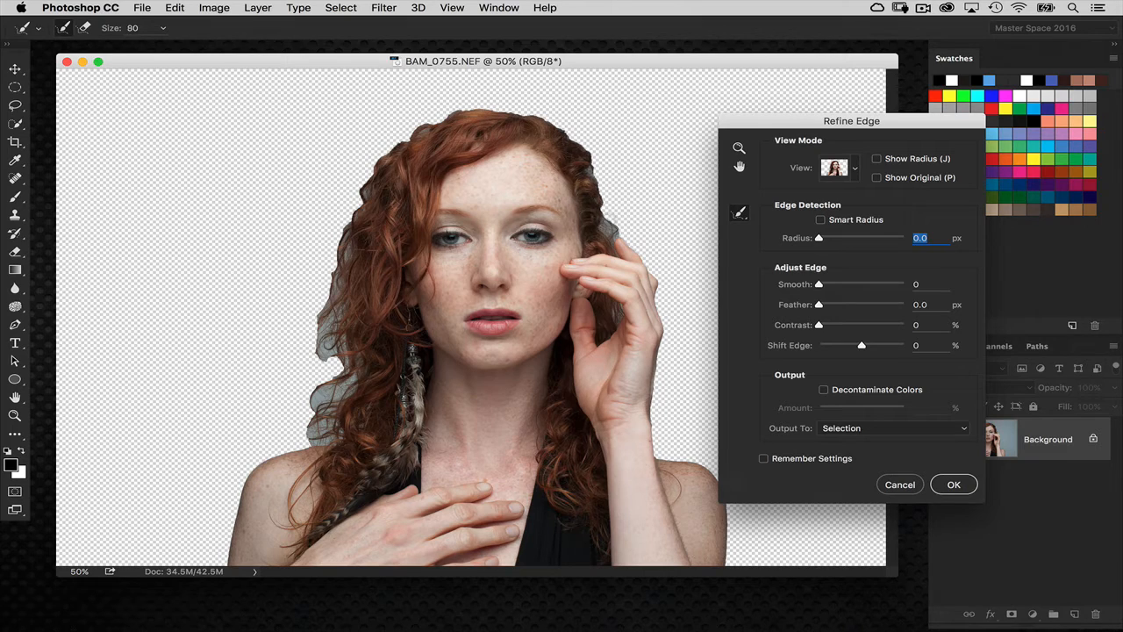
pyautogui.press(']')
pyautogui.press(']')
pyautogui.press(']')
pyautogui.press(']')
pyautogui.click(855, 171)
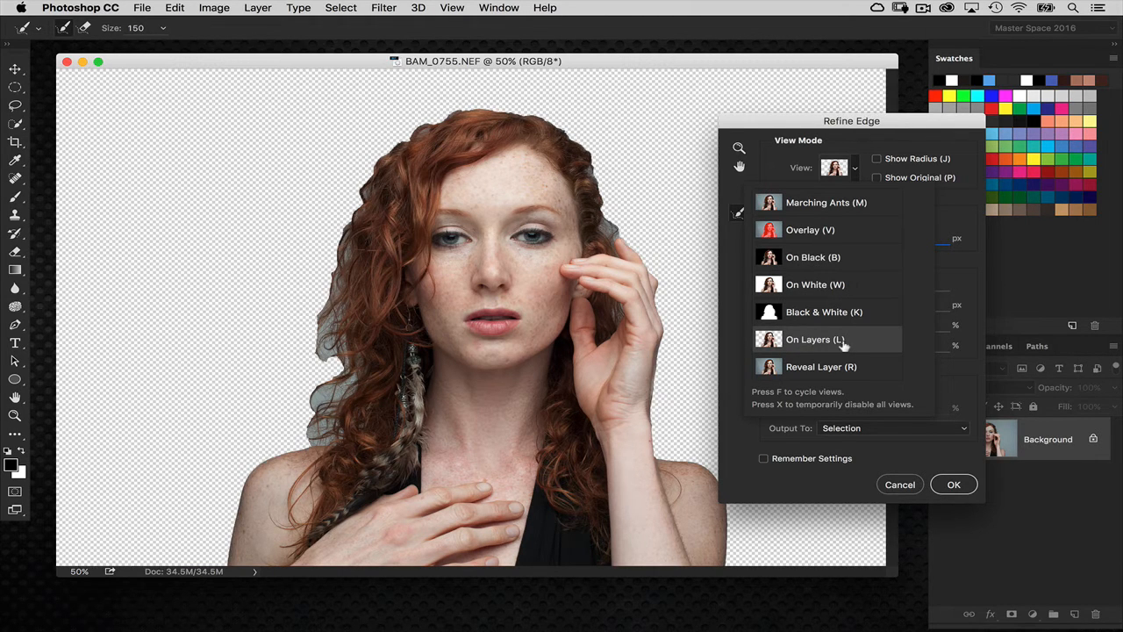
pyautogui.click(773, 141)
# Try the Erase Refinements tool at size 175 on the hair edge beside the raised hand.
pyautogui.click(740, 214)
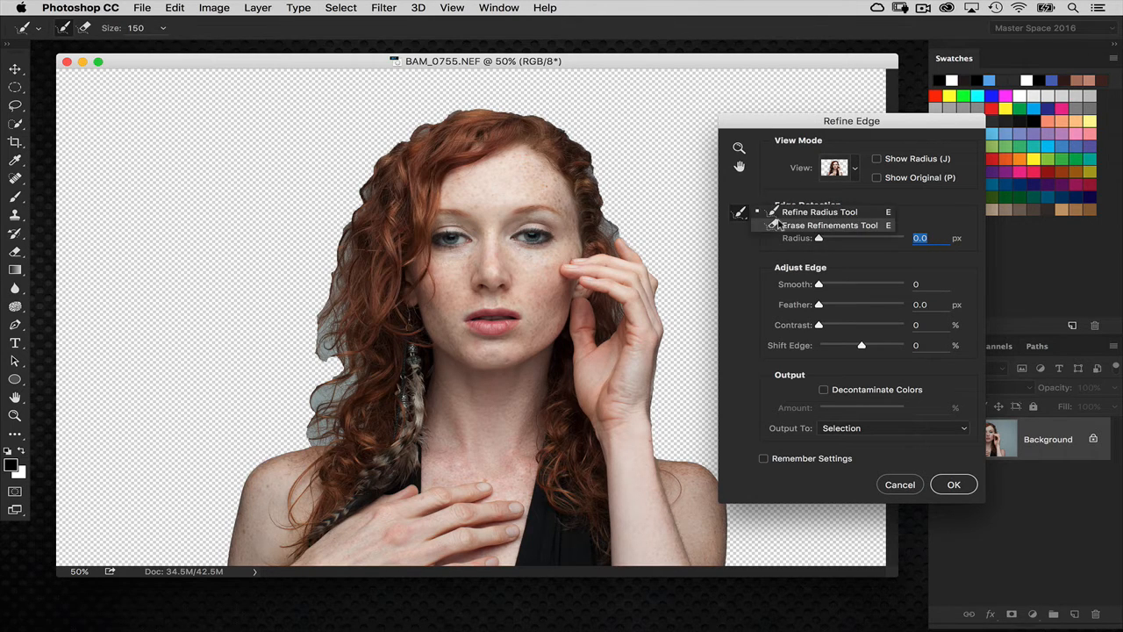
pyautogui.click(829, 226)
pyautogui.press(']')
pyautogui.press(']')
pyautogui.press(']')
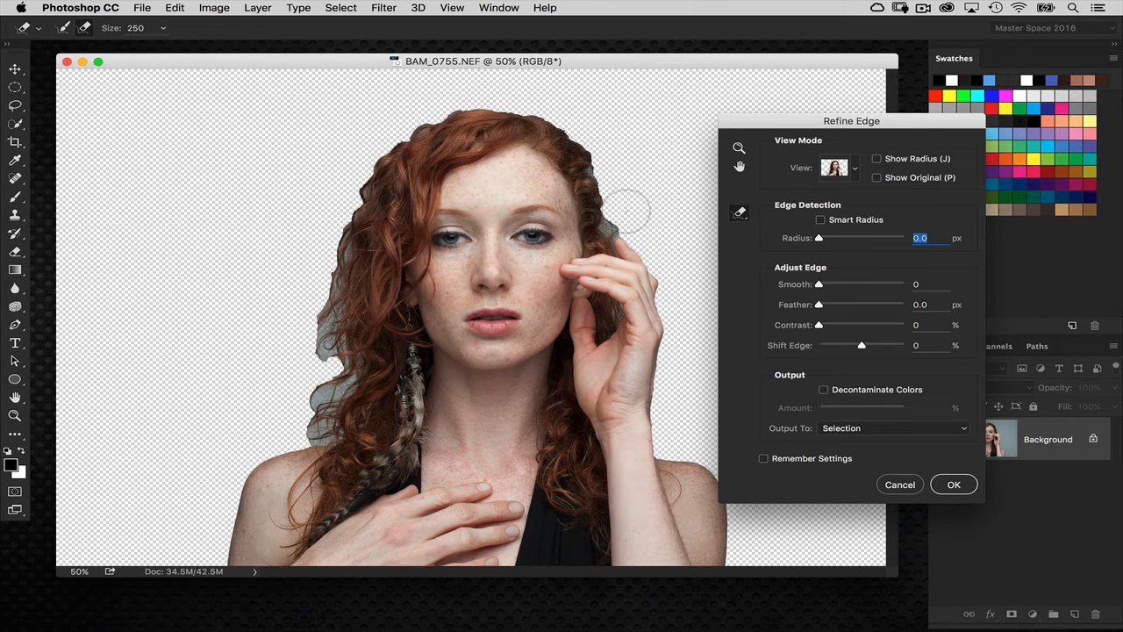
pyautogui.press('[')
pyautogui.press('[')
pyautogui.press('[')
pyautogui.moveTo(609, 234); pyautogui.dragTo(593, 227)
# Brush the Refine Radius tool at size 200 along the hair edge, from the raised hand over the head to the opposite shoulder.
pyautogui.moveTo(740, 214); pyautogui.dragTo(761, 218)
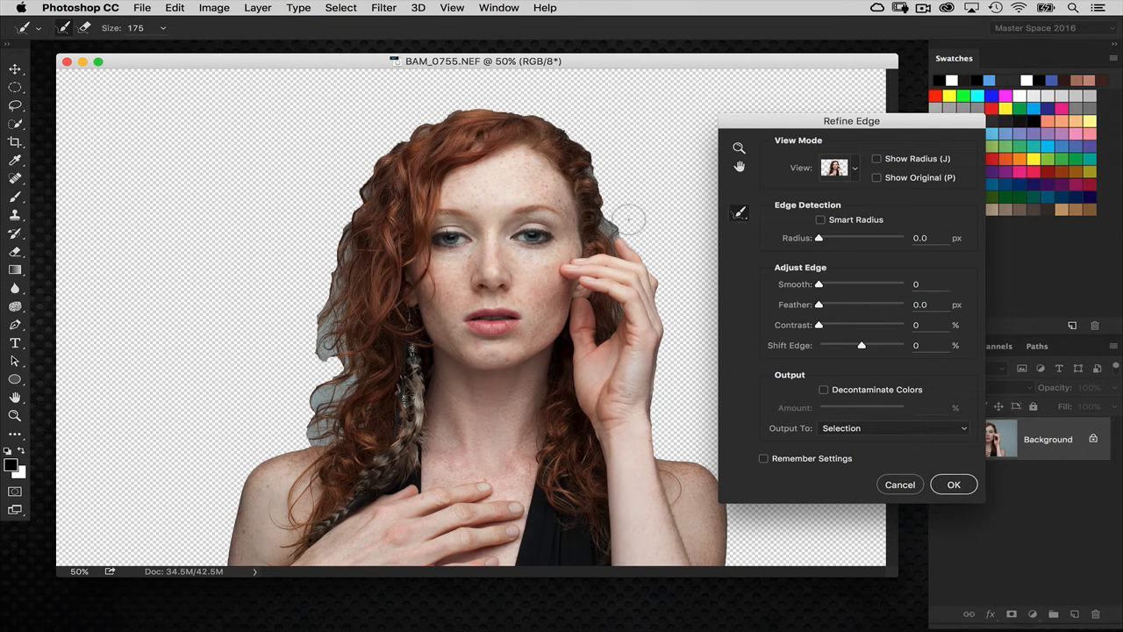
pyautogui.press(']')
pyautogui.moveTo(607, 230)
pyautogui.mouseDown()
pyautogui.moveTo(575, 147)
pyautogui.moveTo(522, 112)
pyautogui.moveTo(439, 113)
pyautogui.moveTo(405, 132)
pyautogui.moveTo(439, 123)
pyautogui.moveTo(359, 189)
pyautogui.moveTo(365, 213)
pyautogui.moveTo(314, 287)
pyautogui.moveTo(320, 360)
pyautogui.moveTo(344, 351)
pyautogui.moveTo(334, 376)
pyautogui.moveTo(360, 372)
pyautogui.moveTo(306, 394)
pyautogui.moveTo(320, 424)
pyautogui.moveTo(292, 436)
pyautogui.mouseUp()
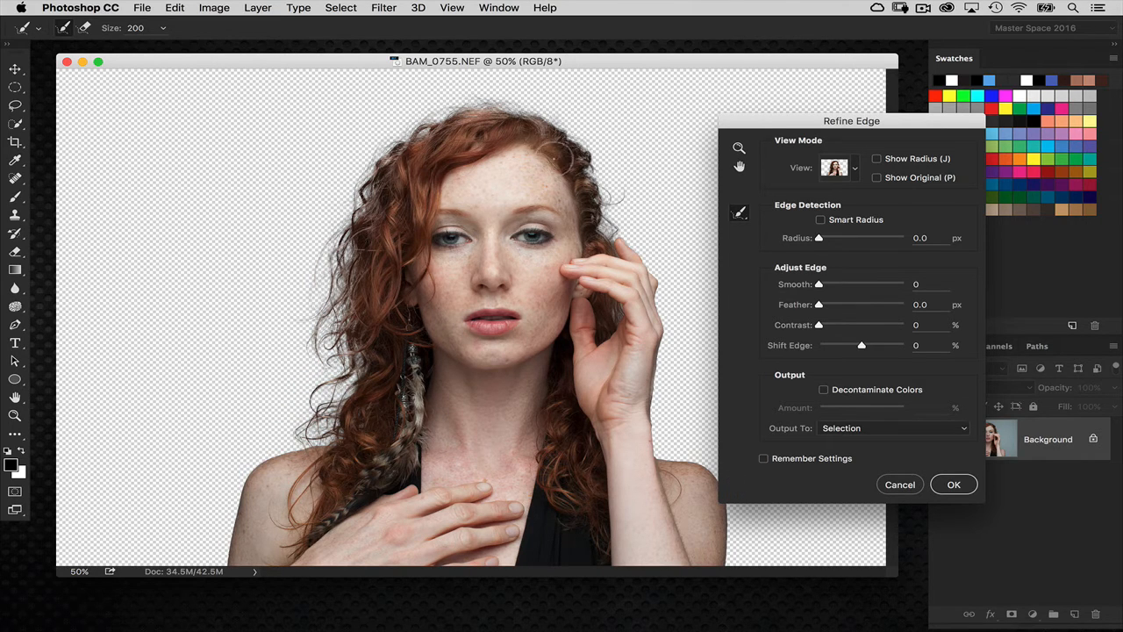
pyautogui.moveTo(725, 123); pyautogui.dragTo(760, 126)
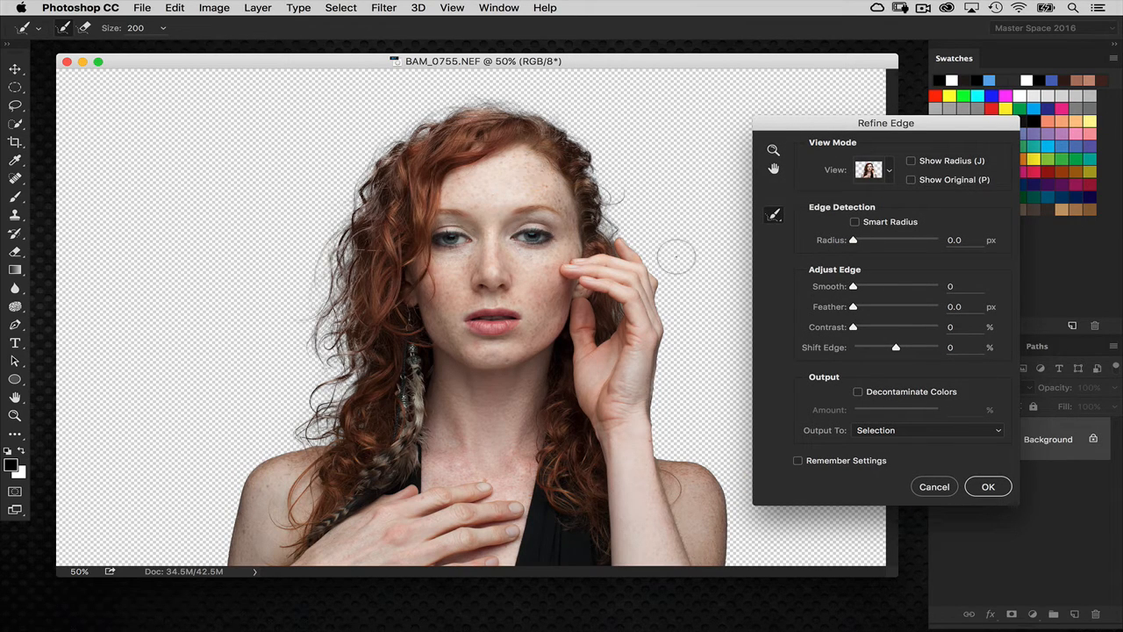
pyautogui.moveTo(808, 129); pyautogui.dragTo(801, 119)
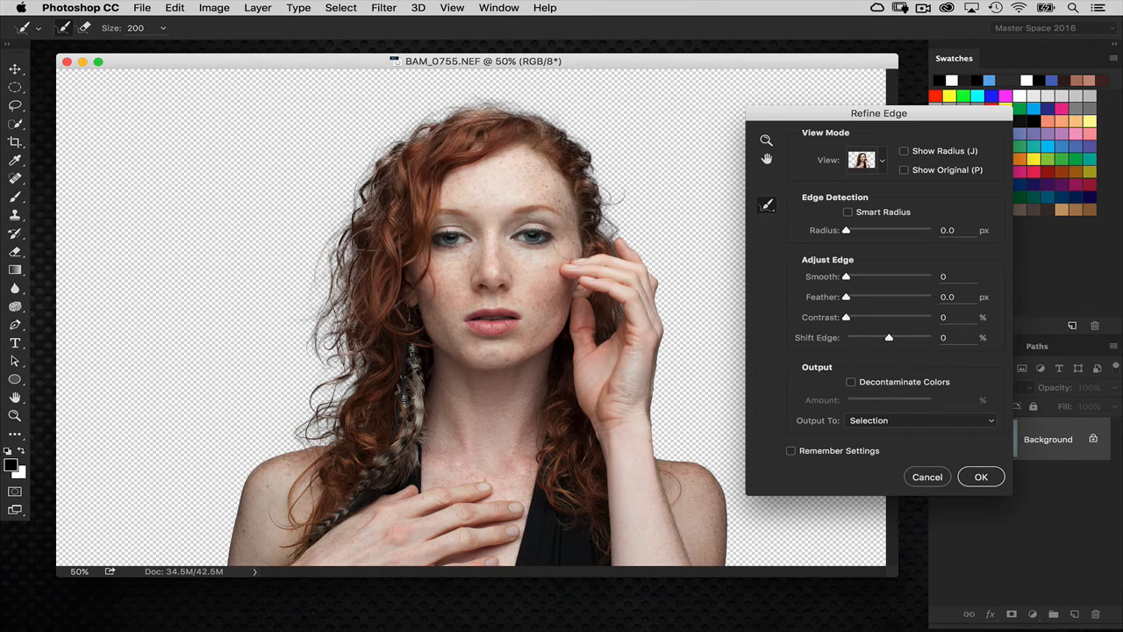
# Set the edge detection Radius to 0.8 px.
pyautogui.press('super+plus')
pyautogui.press('super+plus')
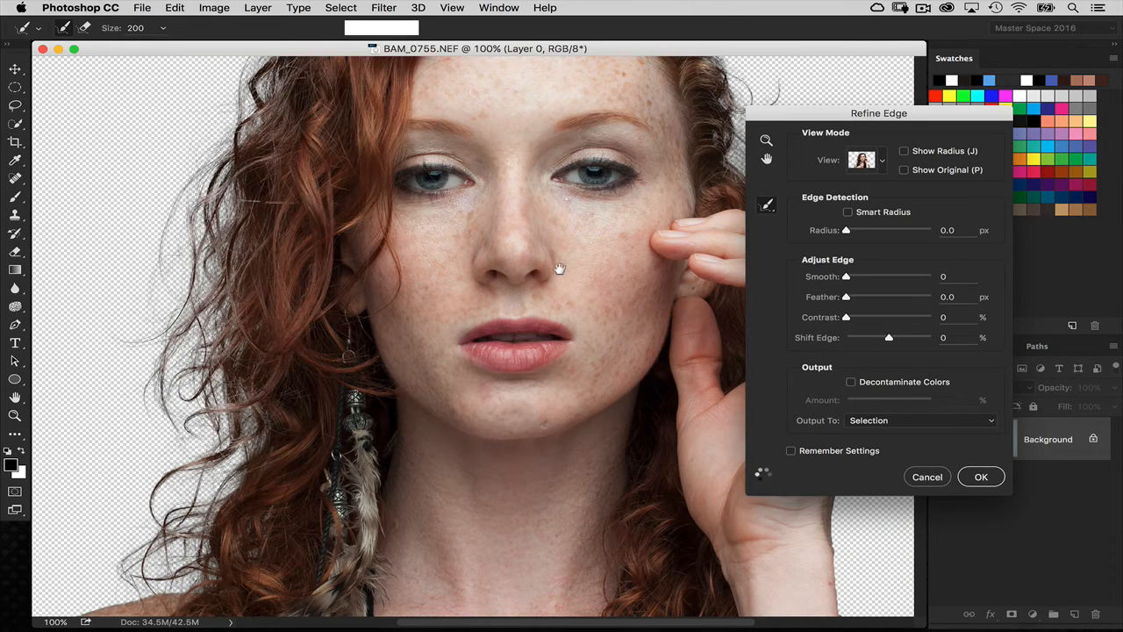
pyautogui.press('super+minus')
pyautogui.moveTo(509, 295); pyautogui.dragTo(452, 331)
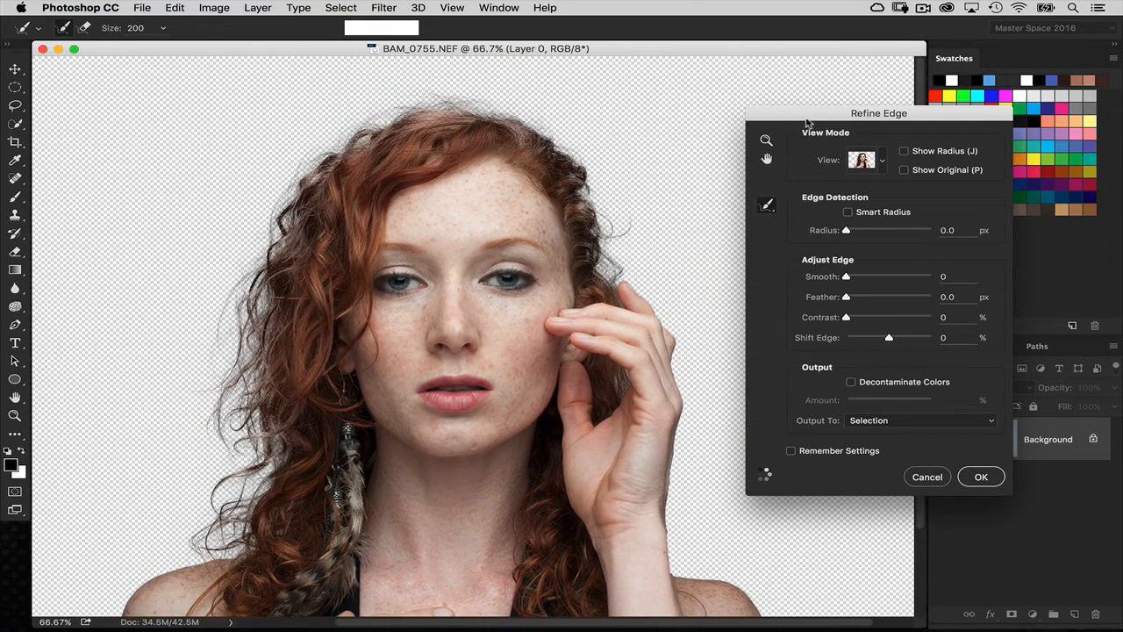
pyautogui.moveTo(807, 116); pyautogui.dragTo(781, 107)
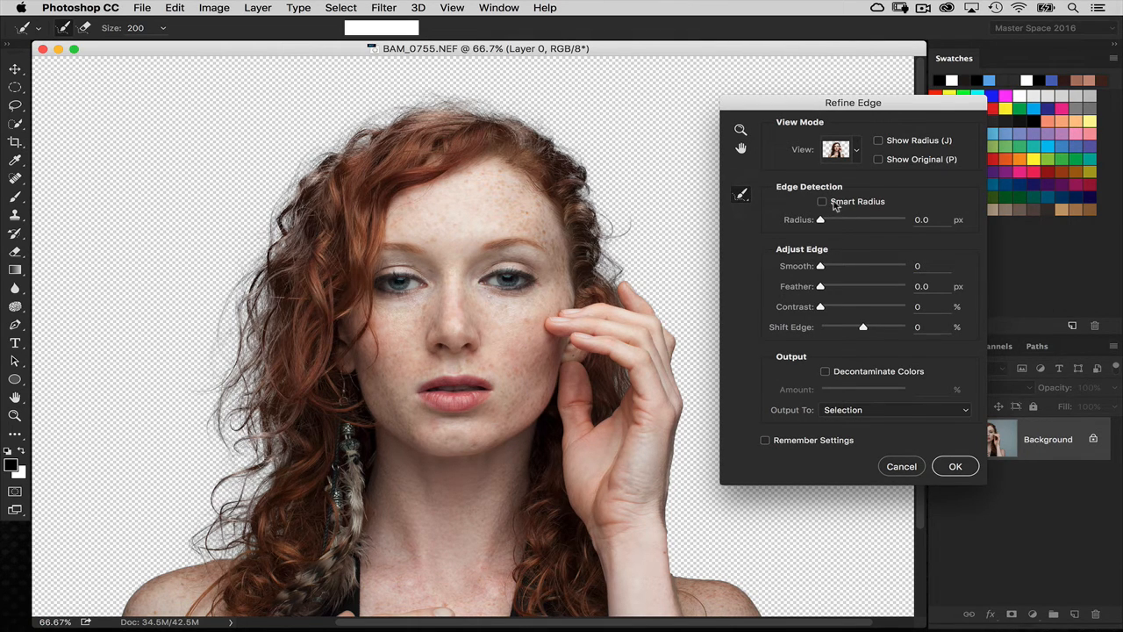
pyautogui.moveTo(814, 107); pyautogui.dragTo(821, 108)
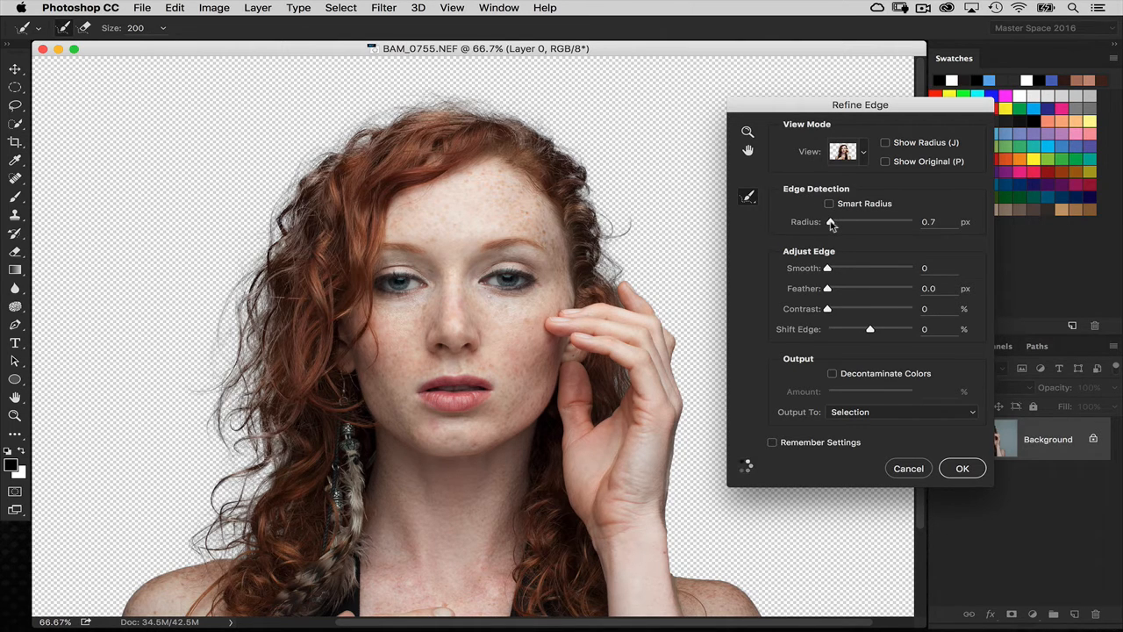
pyautogui.moveTo(832, 225); pyautogui.dragTo(834, 225)
# Test a high edge Contrast on the hair and settle it at 3%.
pyautogui.moveTo(526, 442); pyautogui.dragTo(469, 321)
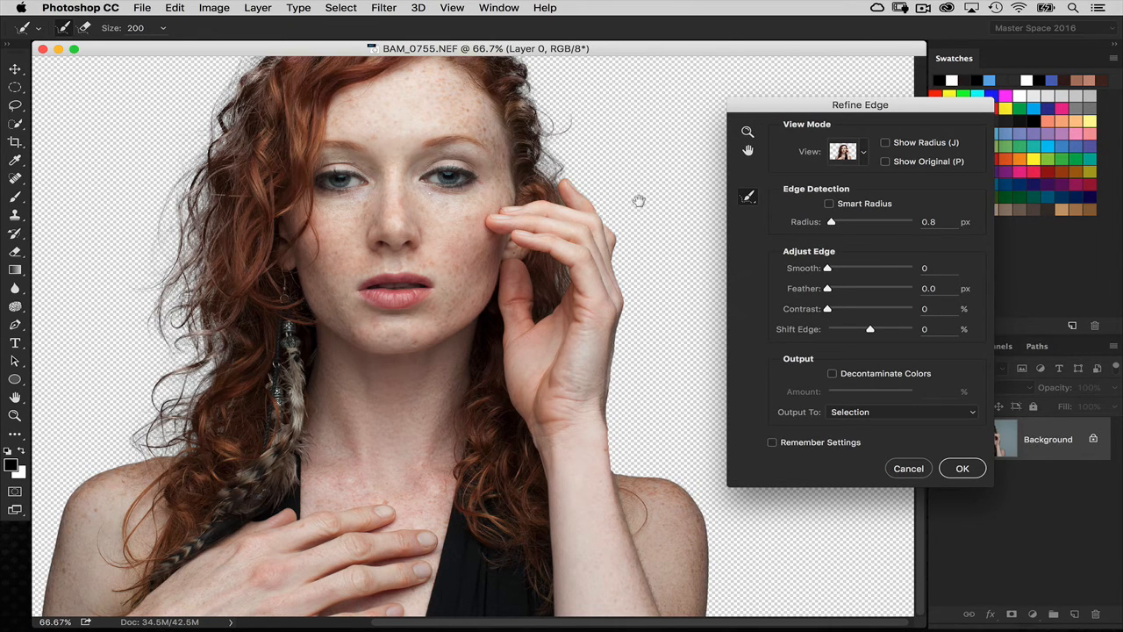
pyautogui.moveTo(572, 244); pyautogui.dragTo(607, 272)
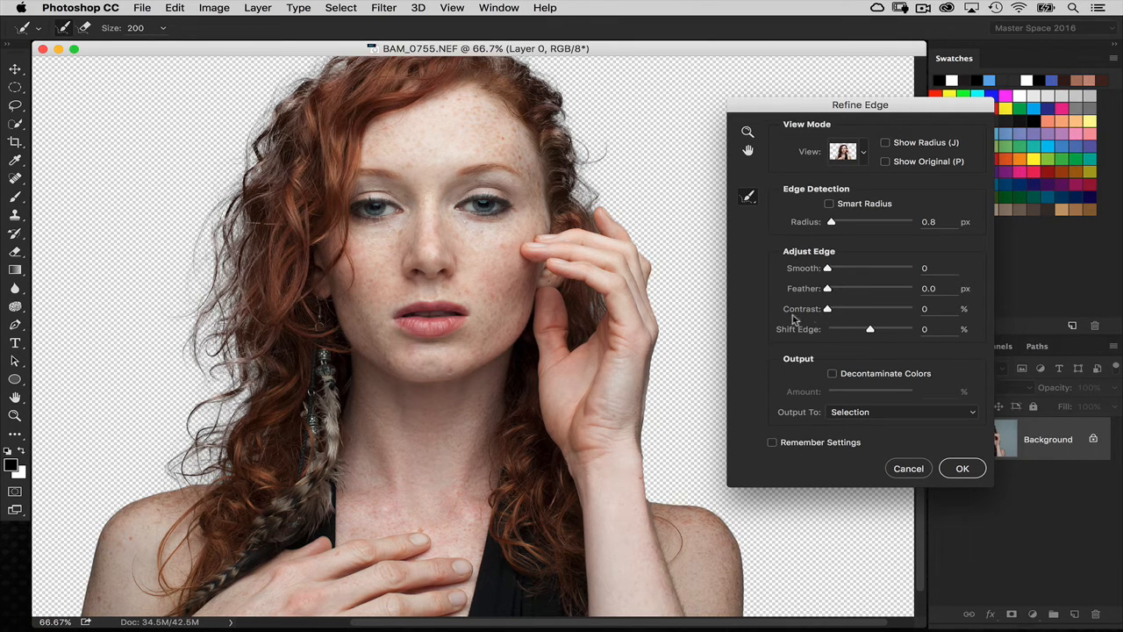
pyautogui.moveTo(829, 313); pyautogui.dragTo(825, 314)
pyautogui.moveTo(831, 314); pyautogui.dragTo(880, 316)
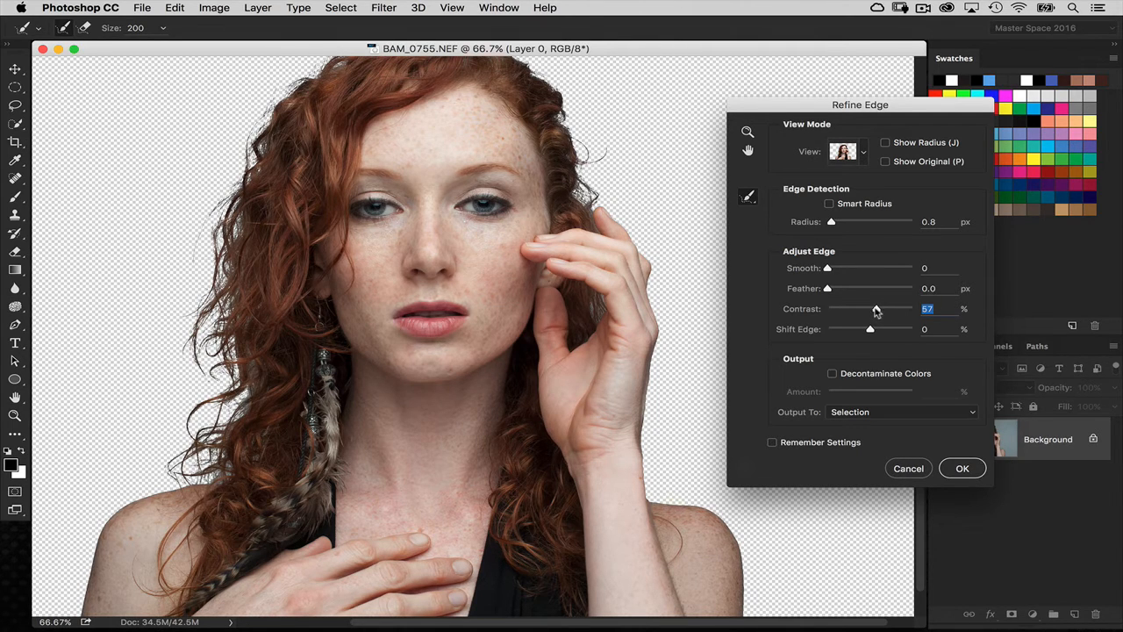
pyautogui.moveTo(877, 312); pyautogui.dragTo(817, 313)
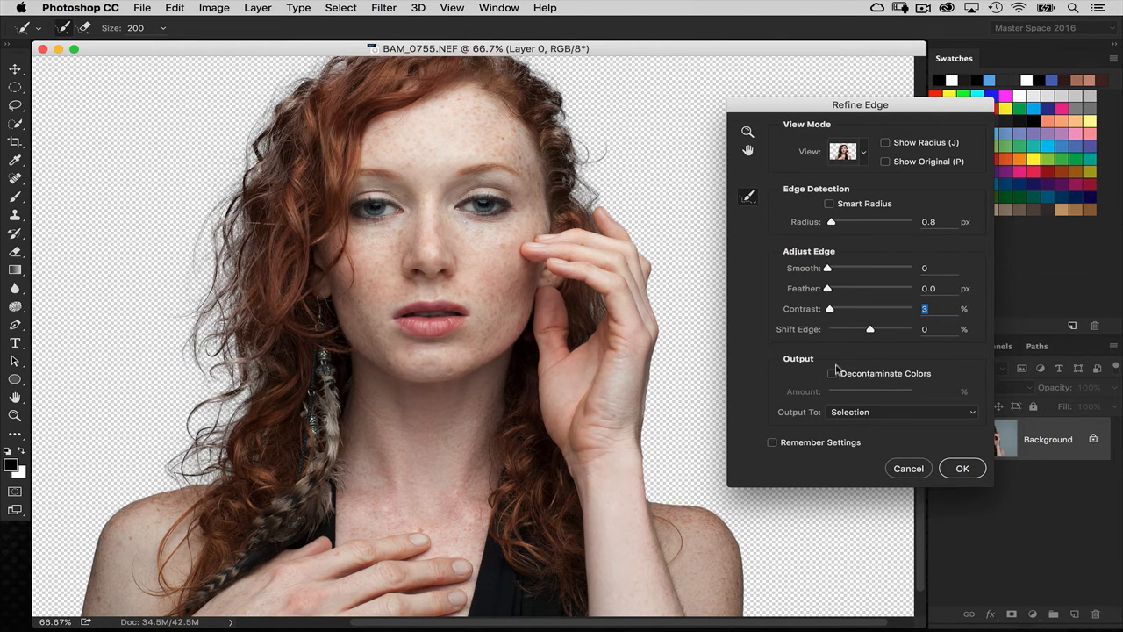
# Output the refined edge to a New Layer with Layer Mask, leaving Decontaminate Colors off.
pyautogui.click(865, 375)
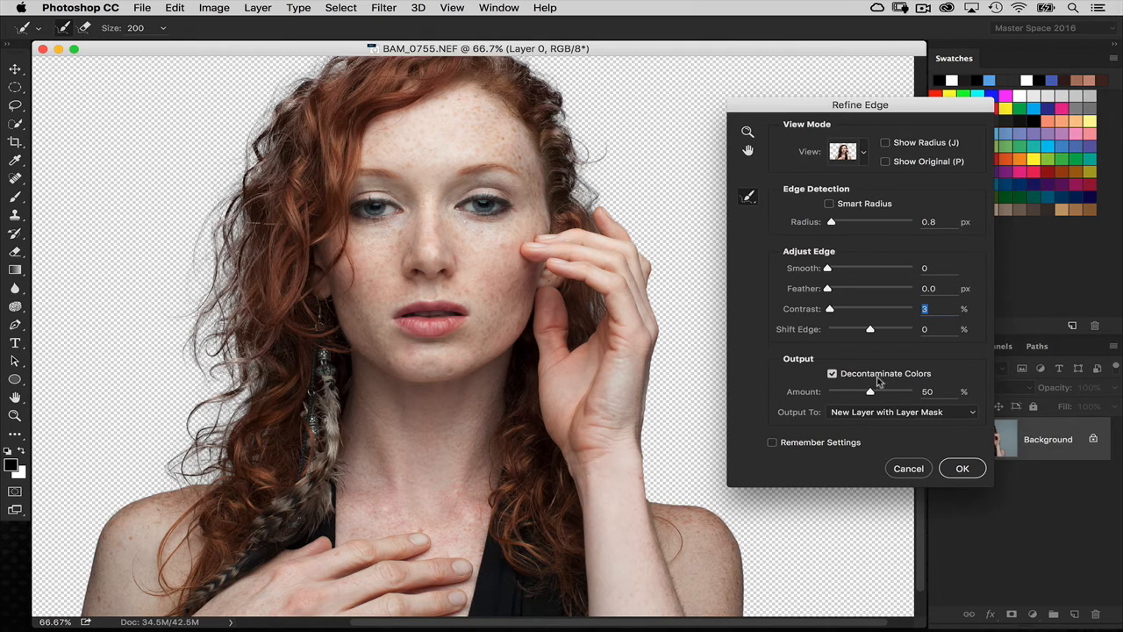
pyautogui.click(833, 374)
pyautogui.click(860, 413)
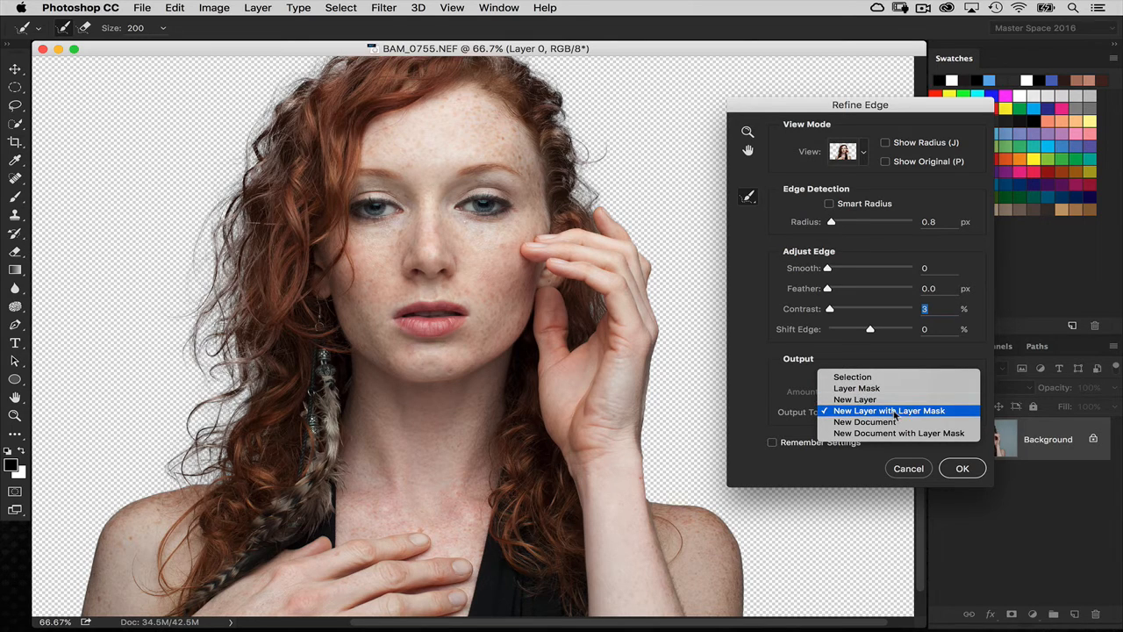
pyautogui.click(954, 412)
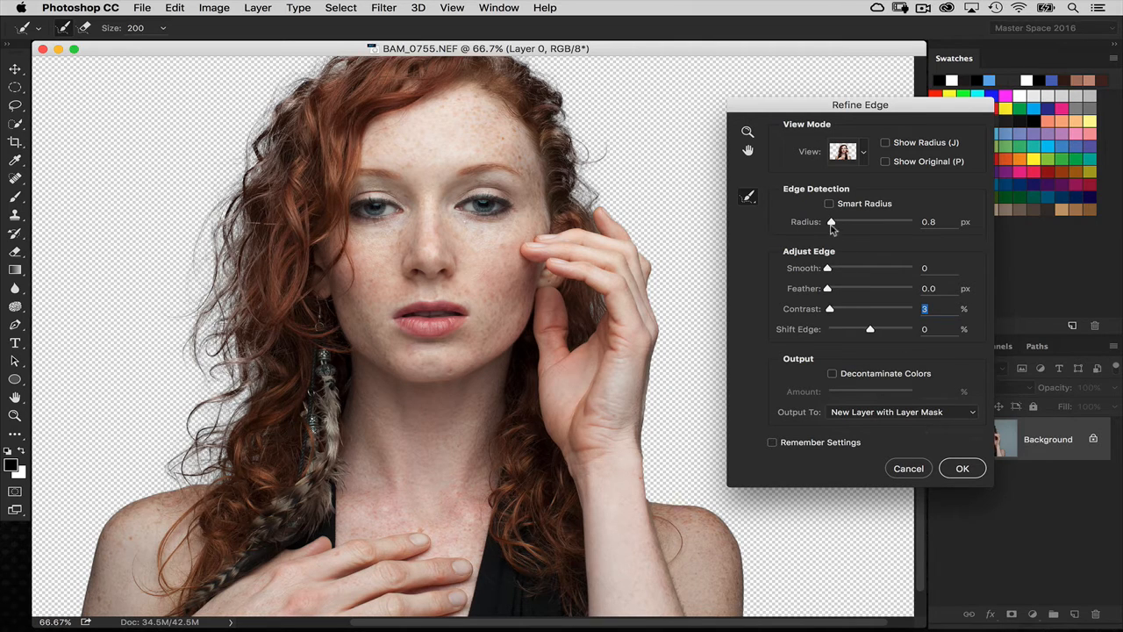
pyautogui.click(962, 469)
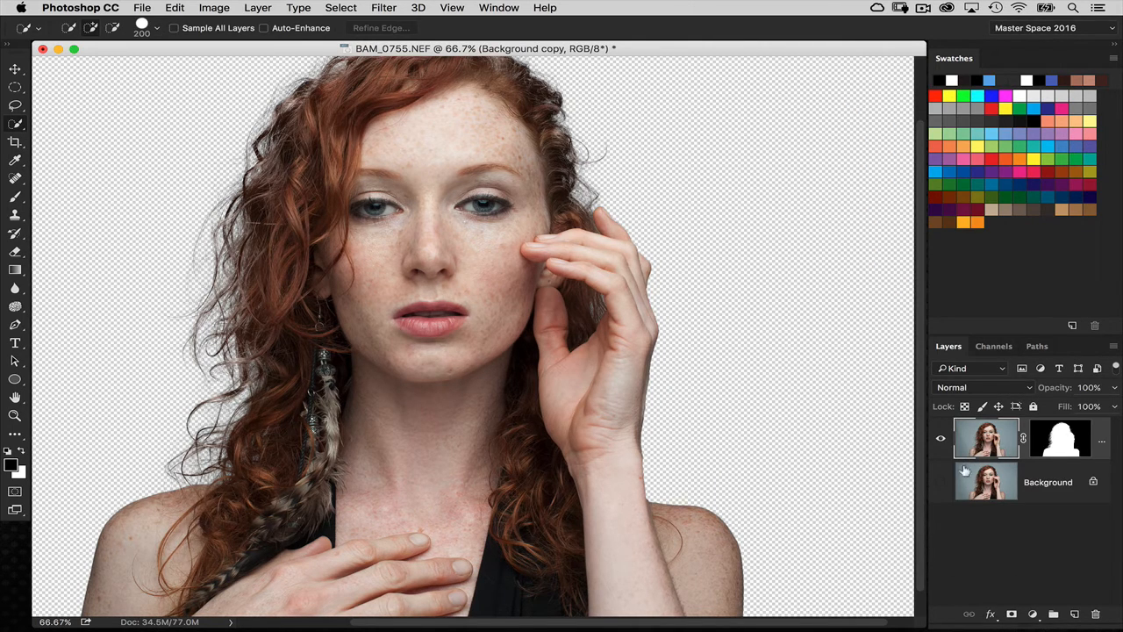
# Display the new layer's mask on its own to examine the hair edges.
pyautogui.keyDown('alt'); pyautogui.click(1063, 442); pyautogui.keyUp('alt')
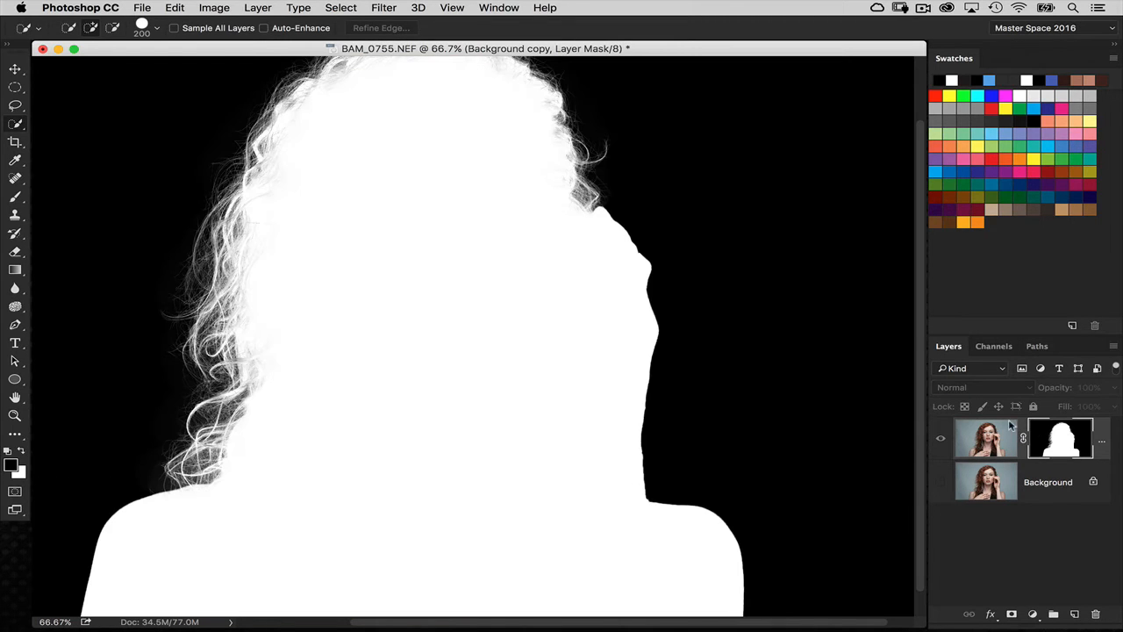
pyautogui.press('super+plus')
pyautogui.press('super+minus')
pyautogui.moveTo(497, 319)
pyautogui.mouseDown()
pyautogui.moveTo(644, 334)
pyautogui.moveTo(477, 328)
pyautogui.moveTo(565, 382)
pyautogui.mouseUp()
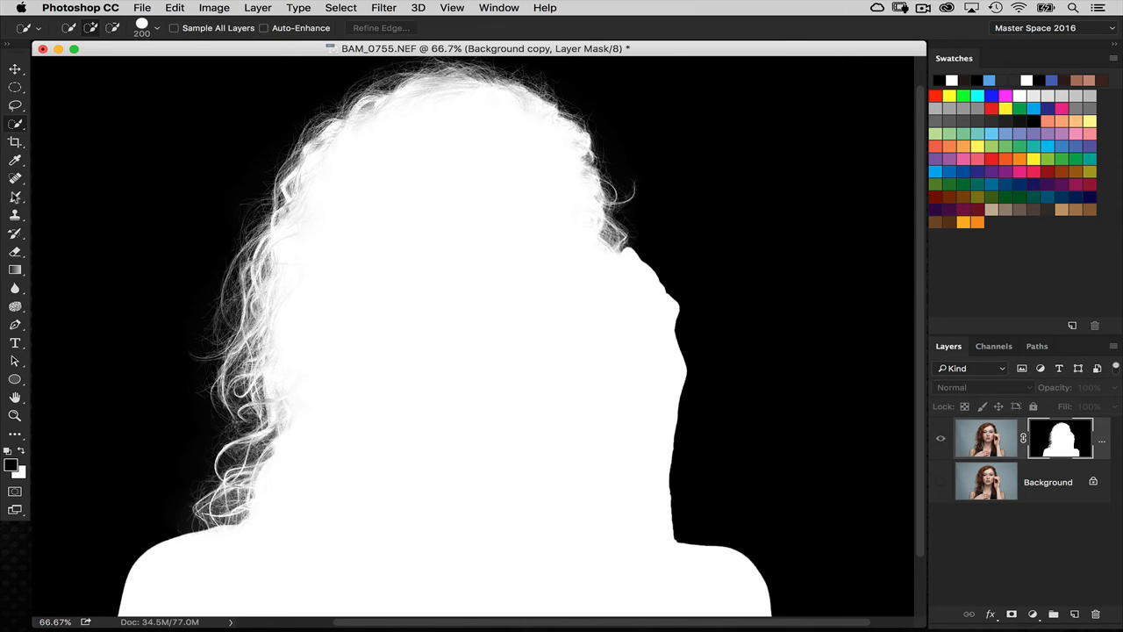
# Choose the Brush tool with Overlay mode and a soft round tip of 0% hardness.
pyautogui.moveTo(15, 199); pyautogui.dragTo(106, 198)
pyautogui.click(220, 29)
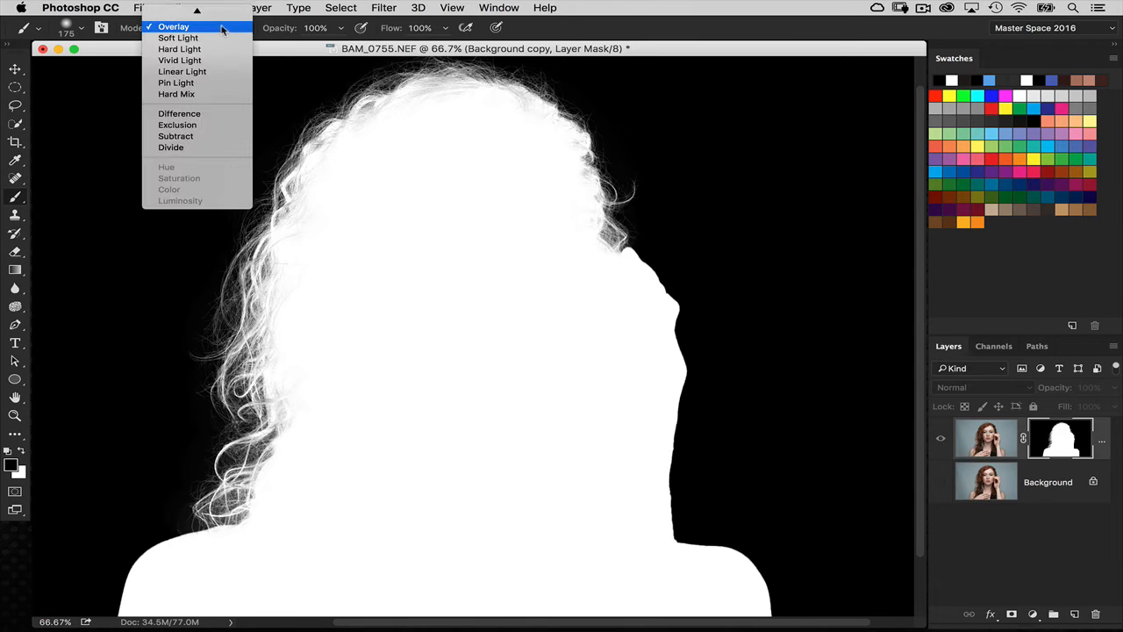
pyautogui.click(220, 26)
pyautogui.click(101, 28)
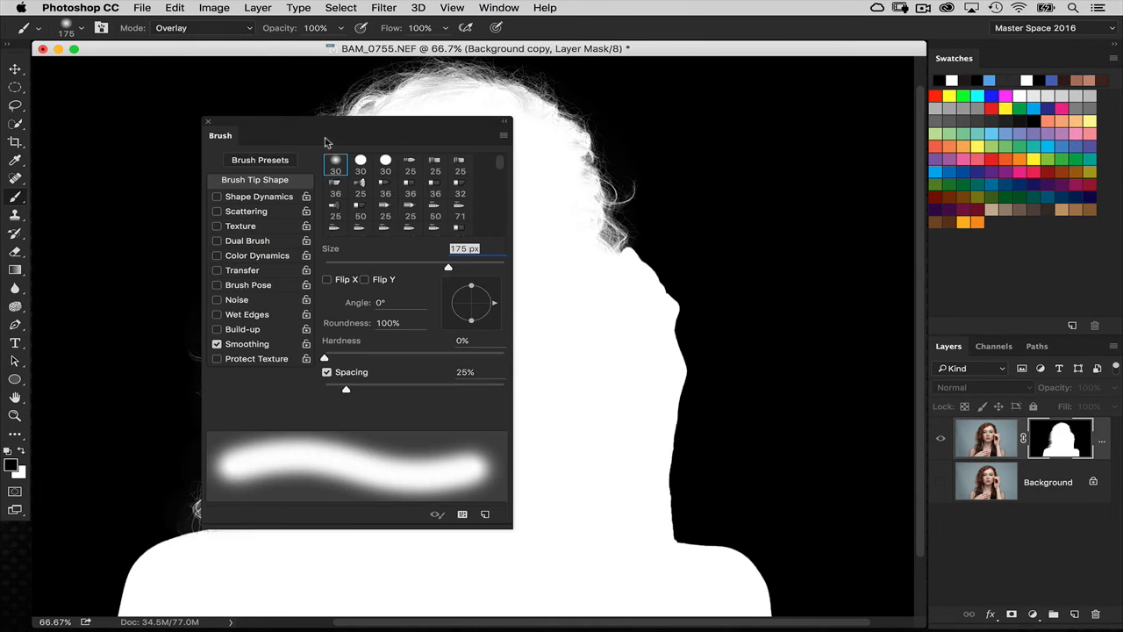
pyautogui.click(208, 125)
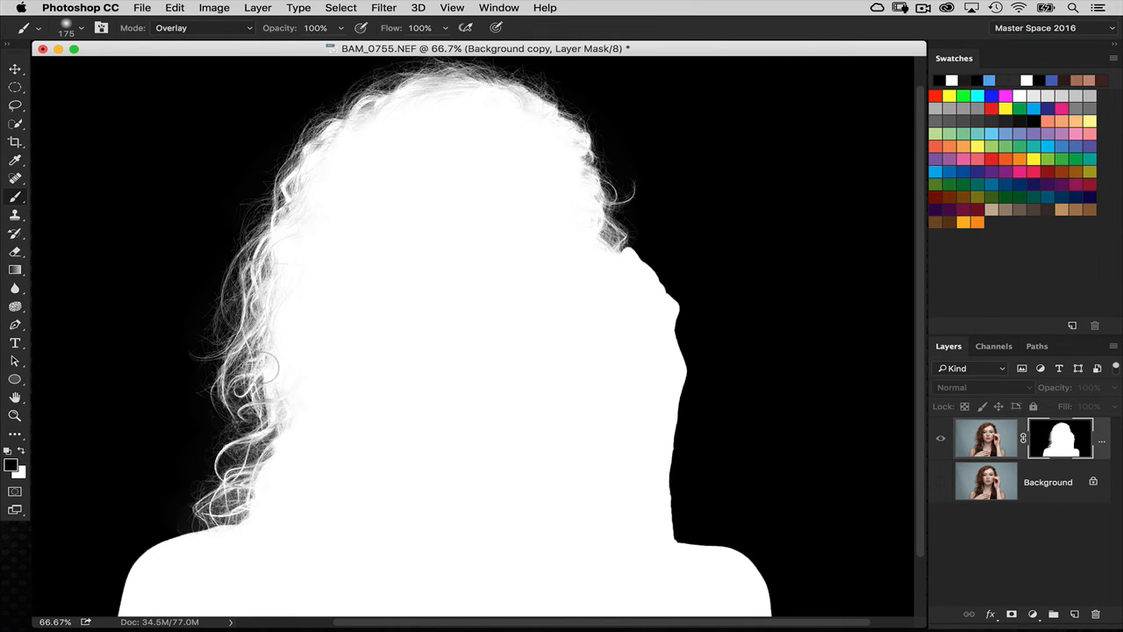
# Make white the foreground color and enlarge the brush to 250 pixels.
pyautogui.press('x')
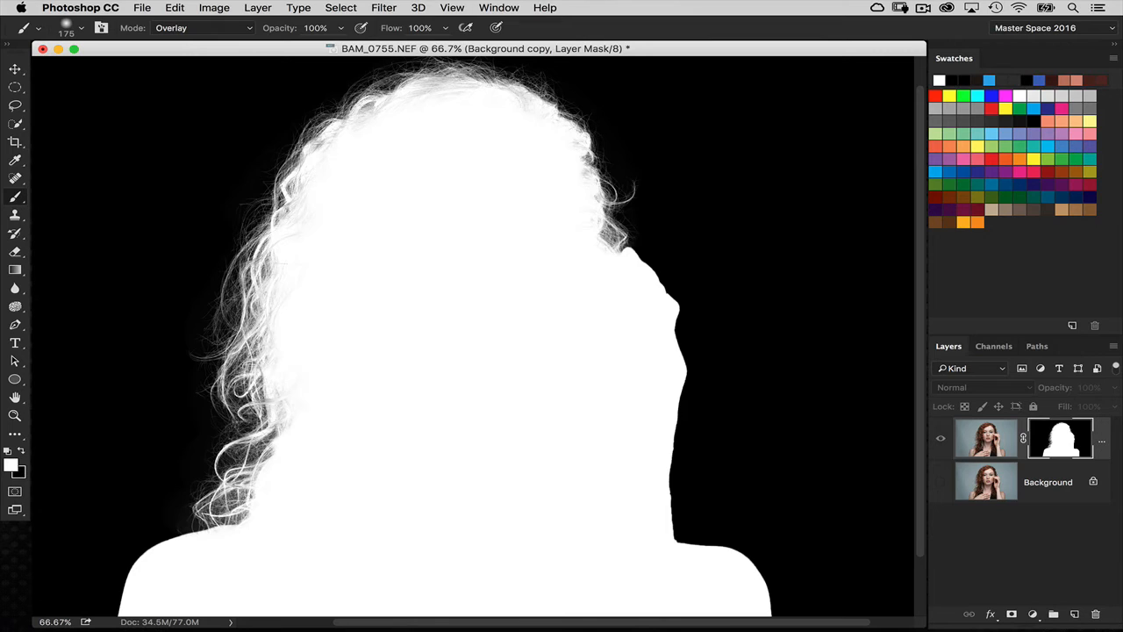
pyautogui.press('x')
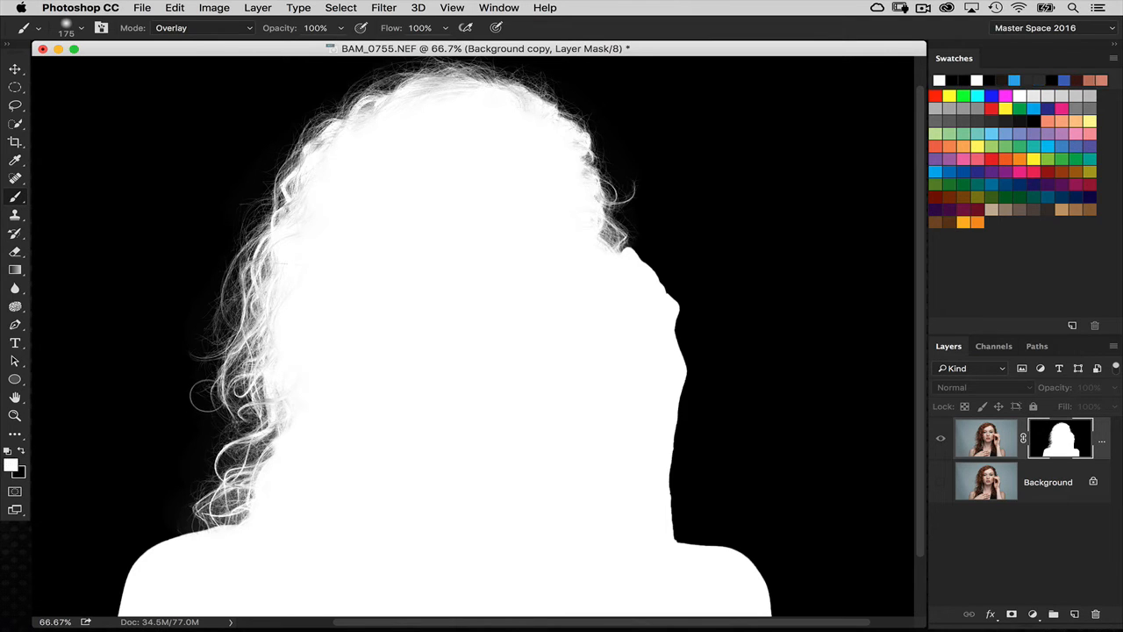
pyautogui.press('x')
pyautogui.press(']')
pyautogui.press(']')
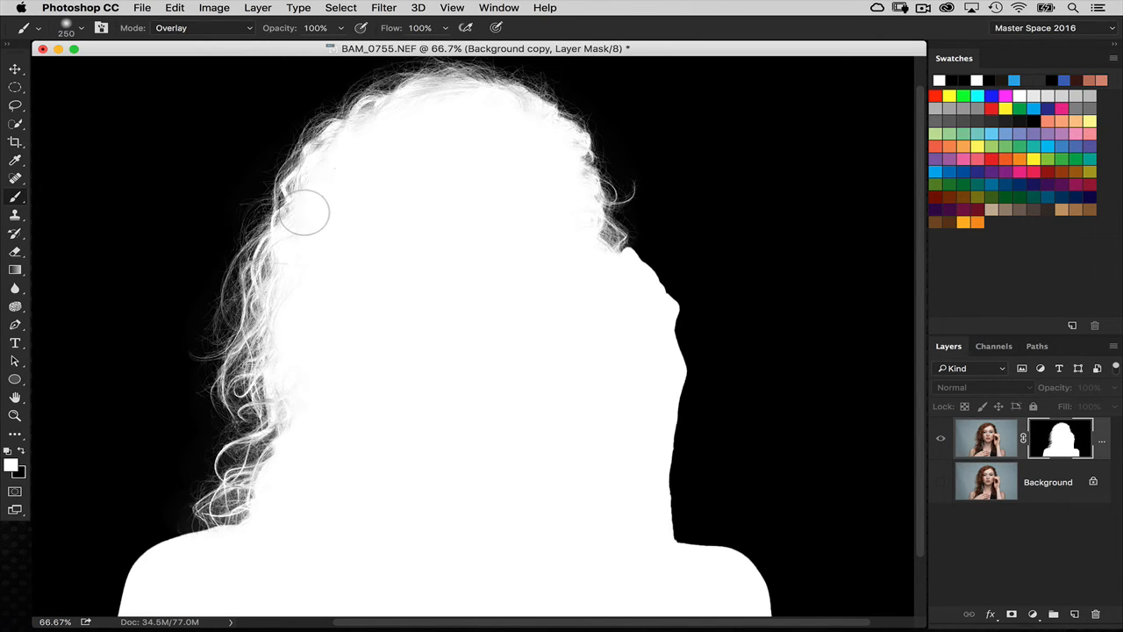
# Return to the masked portrait view and paint white in Overlay mode on the layer mask along the hair edges on both sides.
pyautogui.moveTo(305, 216)
pyautogui.mouseDown()
pyautogui.moveTo(282, 233)
pyautogui.moveTo(215, 230)
pyautogui.mouseUp()
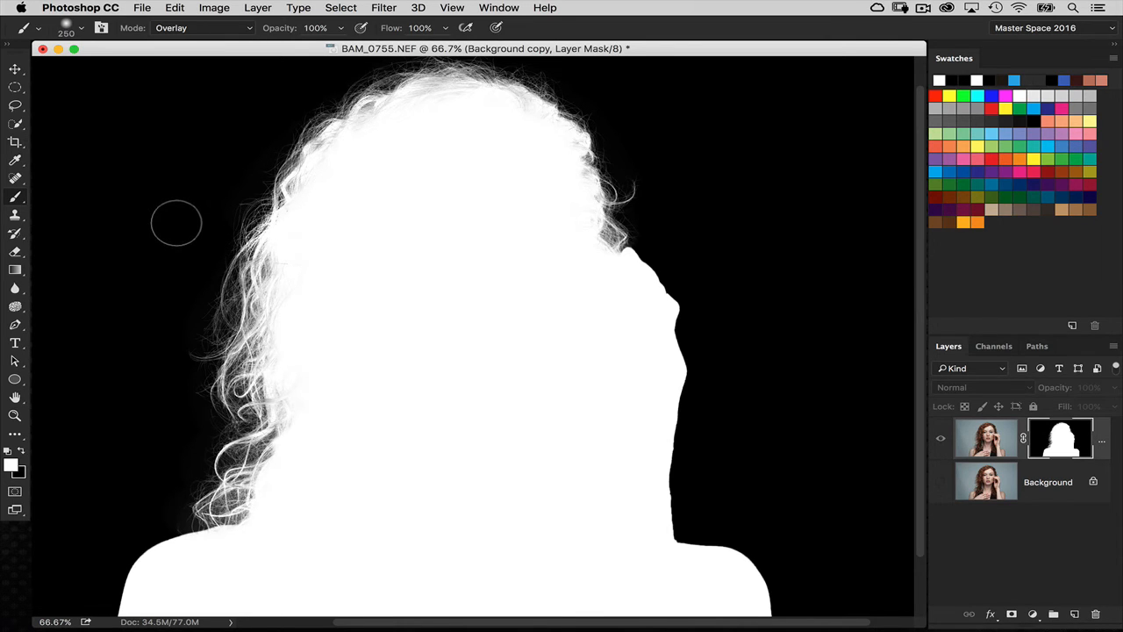
pyautogui.press('super+z')
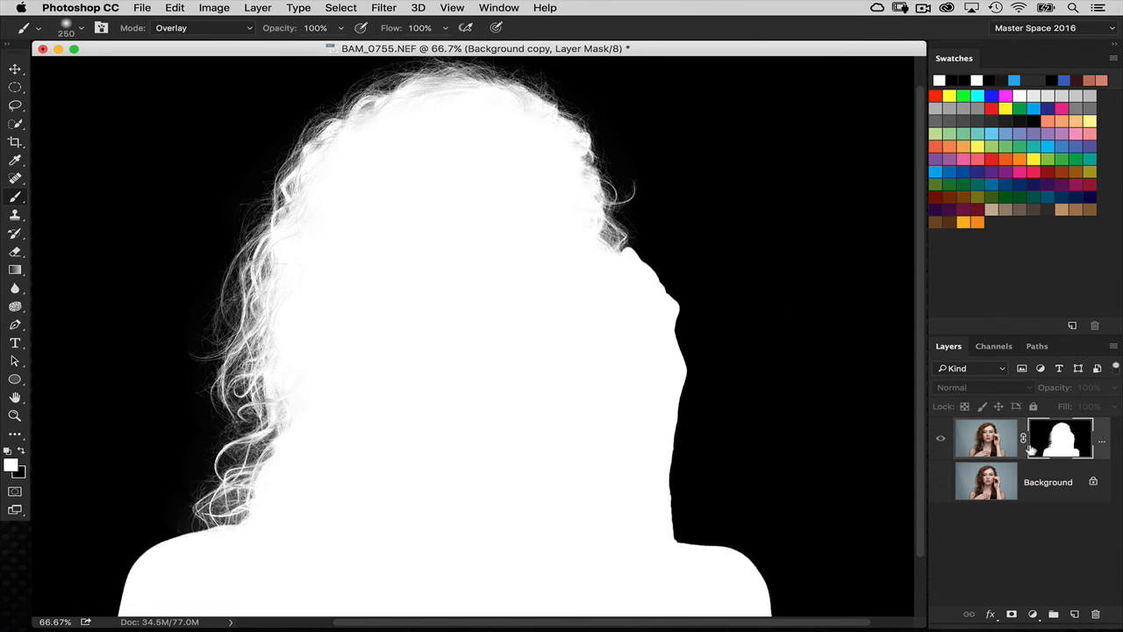
pyautogui.press('super+1')
pyautogui.moveTo(598, 335); pyautogui.dragTo(722, 346)
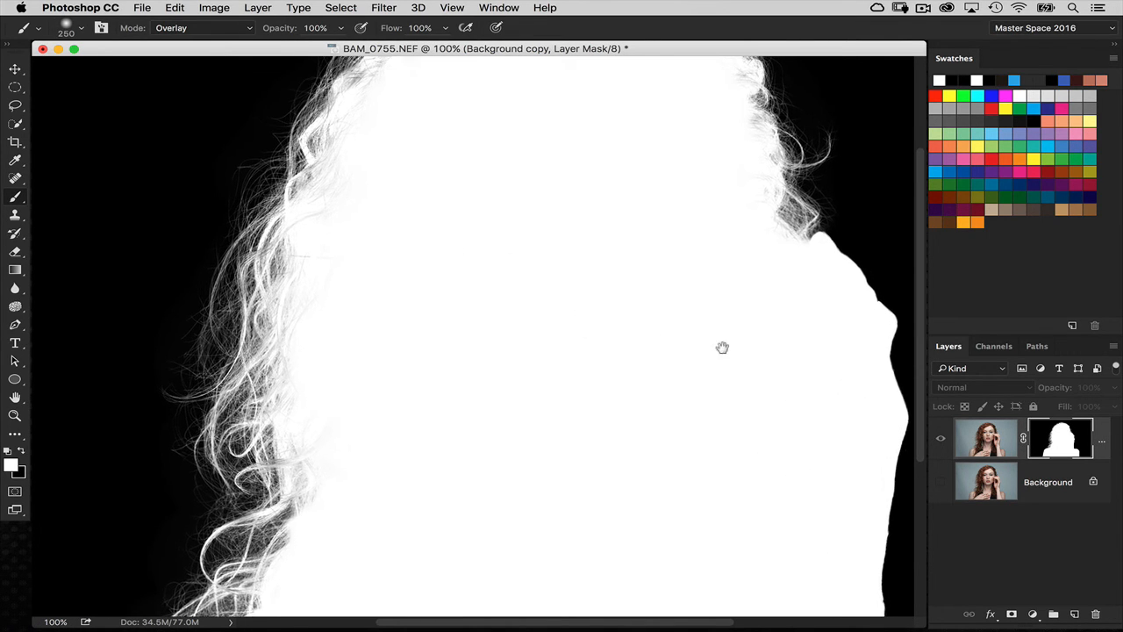
pyautogui.keyDown('alt'); pyautogui.click(1065, 435); pyautogui.keyUp('alt')
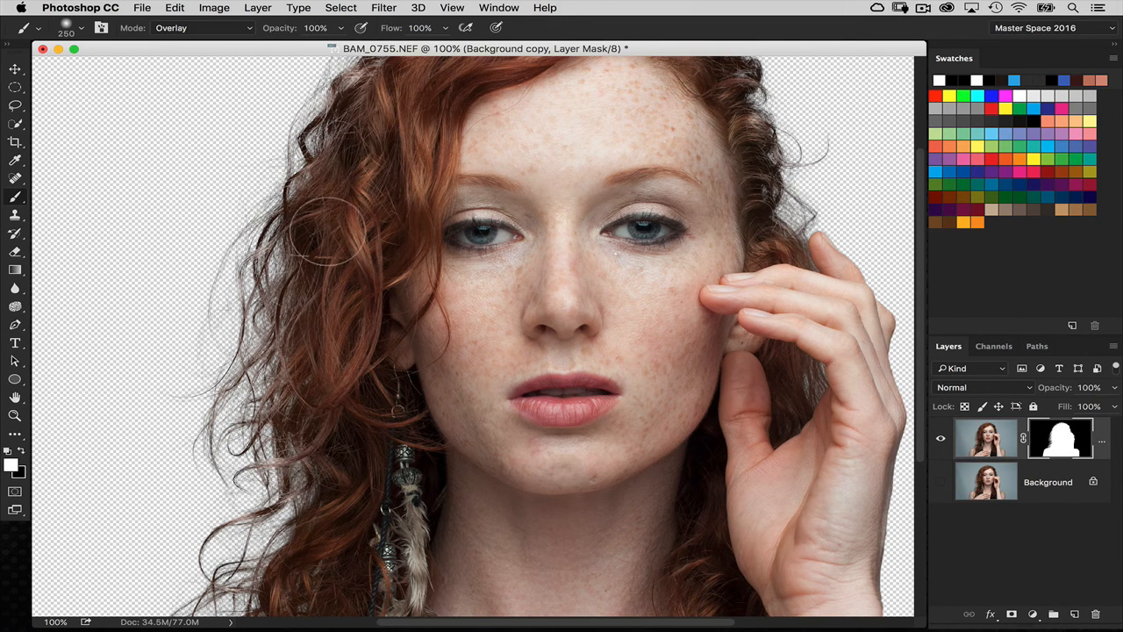
pyautogui.moveTo(327, 231)
pyautogui.mouseDown()
pyautogui.moveTo(305, 323)
pyautogui.moveTo(328, 397)
pyautogui.moveTo(316, 430)
pyautogui.moveTo(313, 513)
pyautogui.mouseUp()
pyautogui.scroll(5, 374, 454)
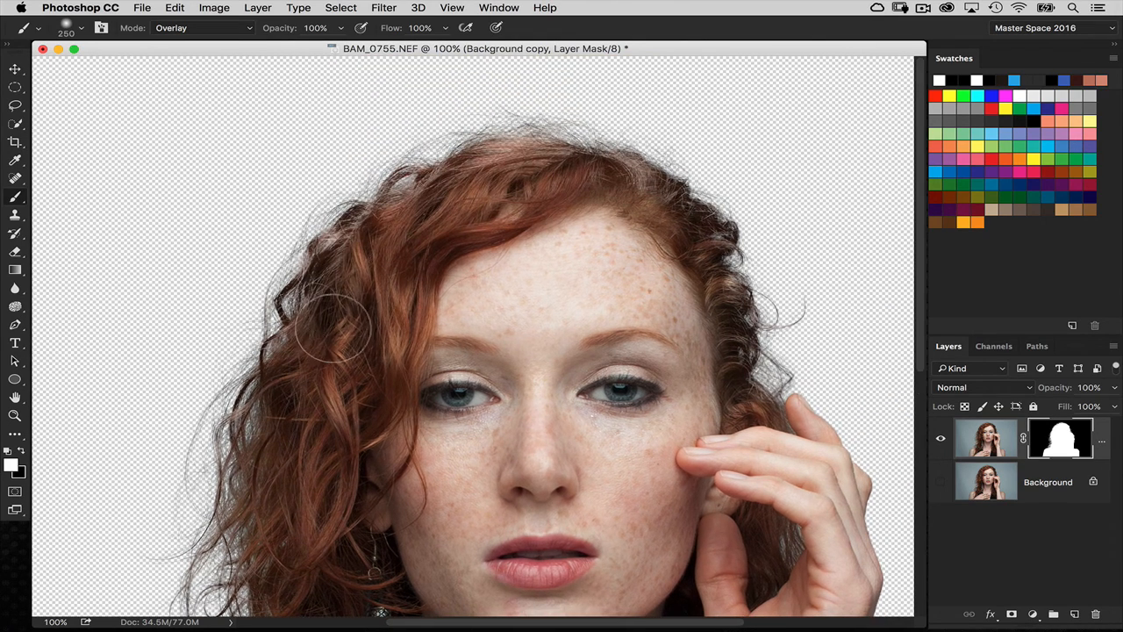
pyautogui.moveTo(333, 327)
pyautogui.mouseDown()
pyautogui.moveTo(377, 226)
pyautogui.moveTo(393, 232)
pyautogui.moveTo(432, 179)
pyautogui.moveTo(430, 204)
pyautogui.moveTo(485, 164)
pyautogui.moveTo(552, 158)
pyautogui.moveTo(642, 174)
pyautogui.moveTo(639, 186)
pyautogui.moveTo(693, 224)
pyautogui.moveTo(737, 303)
pyautogui.moveTo(761, 382)
pyautogui.moveTo(764, 334)
pyautogui.mouseUp()
pyautogui.moveTo(549, 408); pyautogui.dragTo(671, 299)
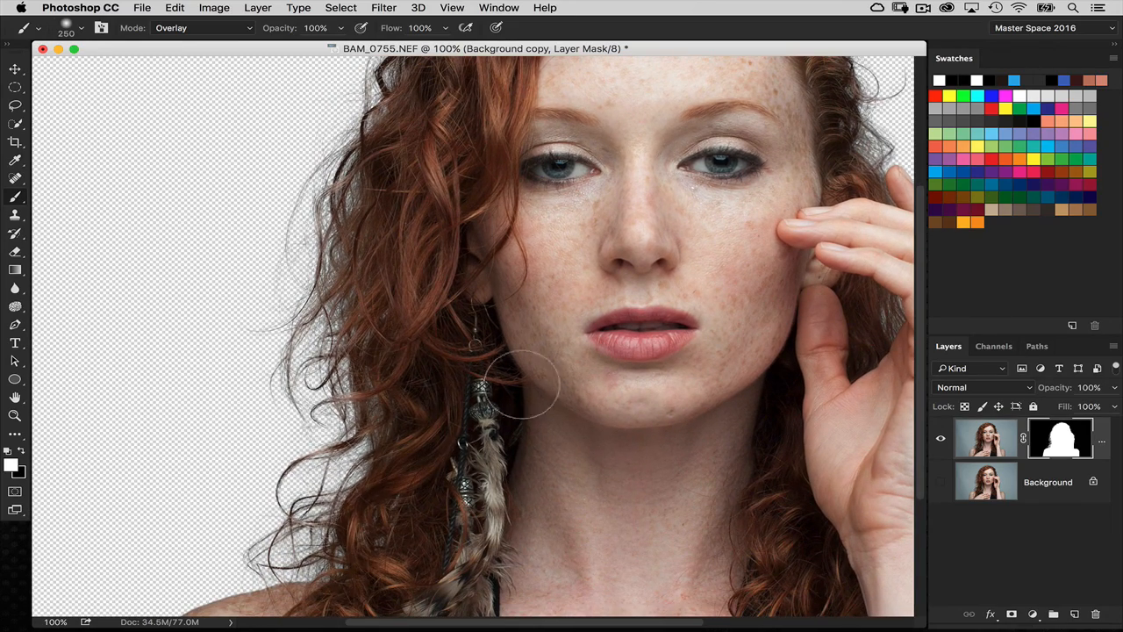
pyautogui.press('super+minus')
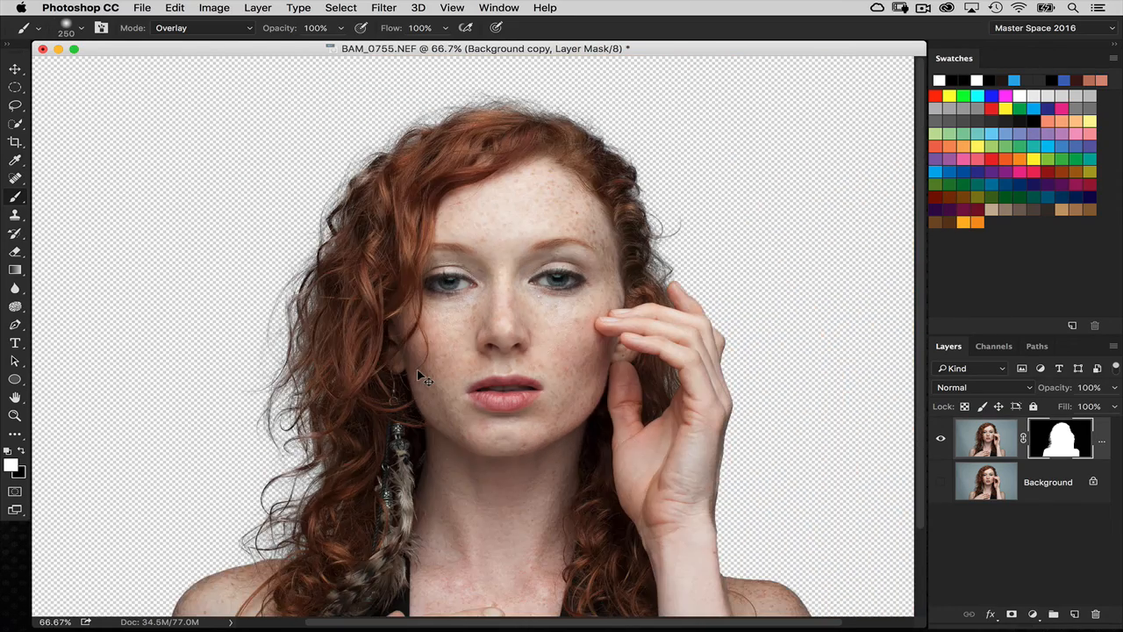
pyautogui.press('super+minus')
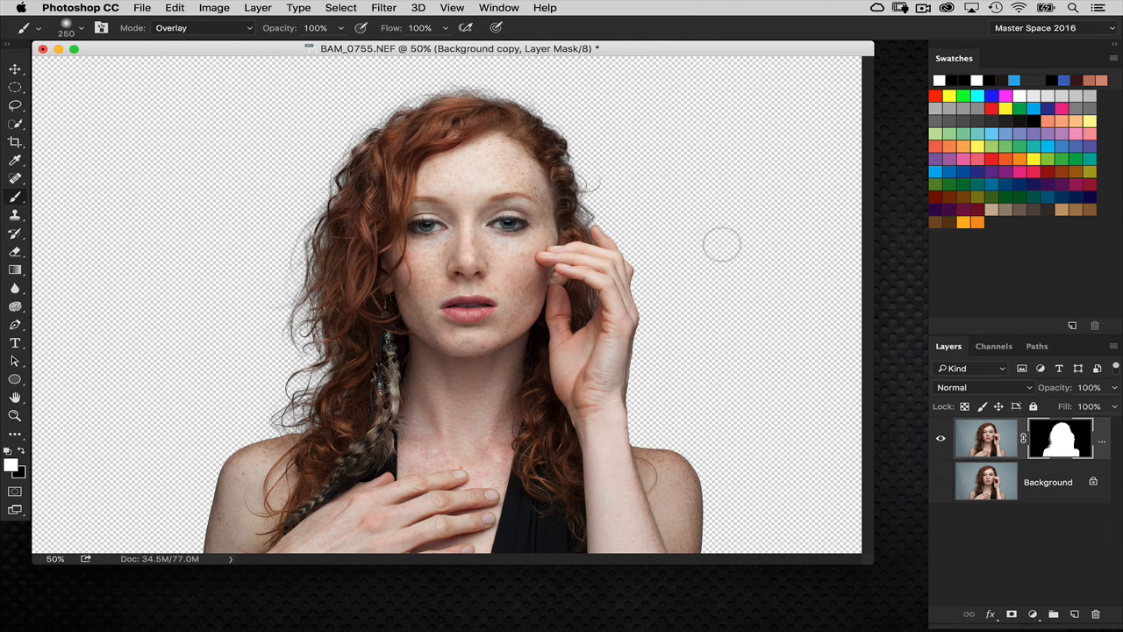